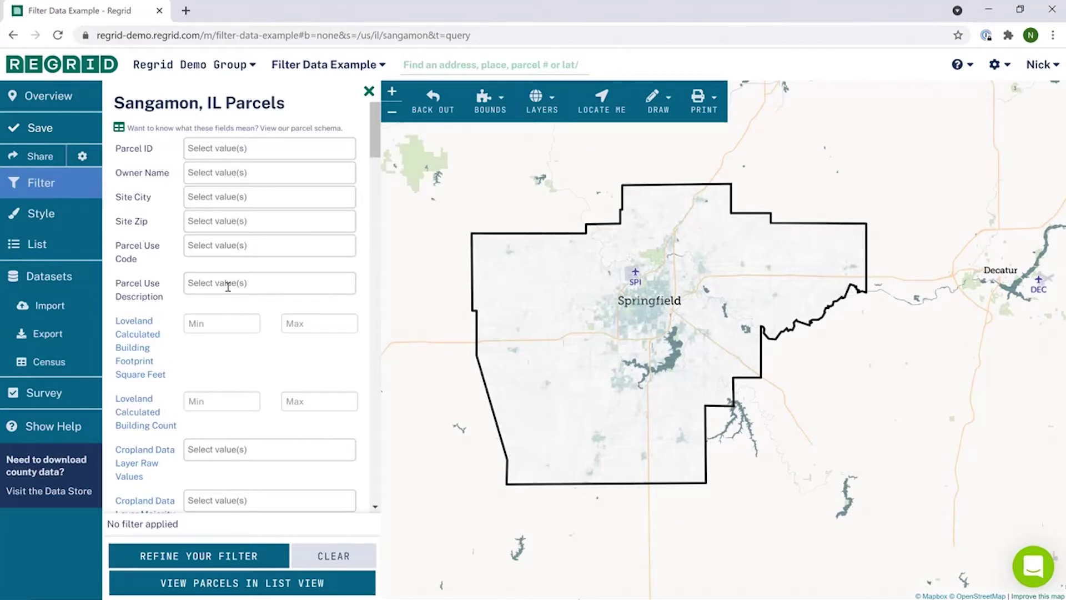
Set Calculated Acres to Min 1 and Max 3 and load the 8,183 matching parcels on the map
{"action": "left_click", "coordinate": [304, 67]}
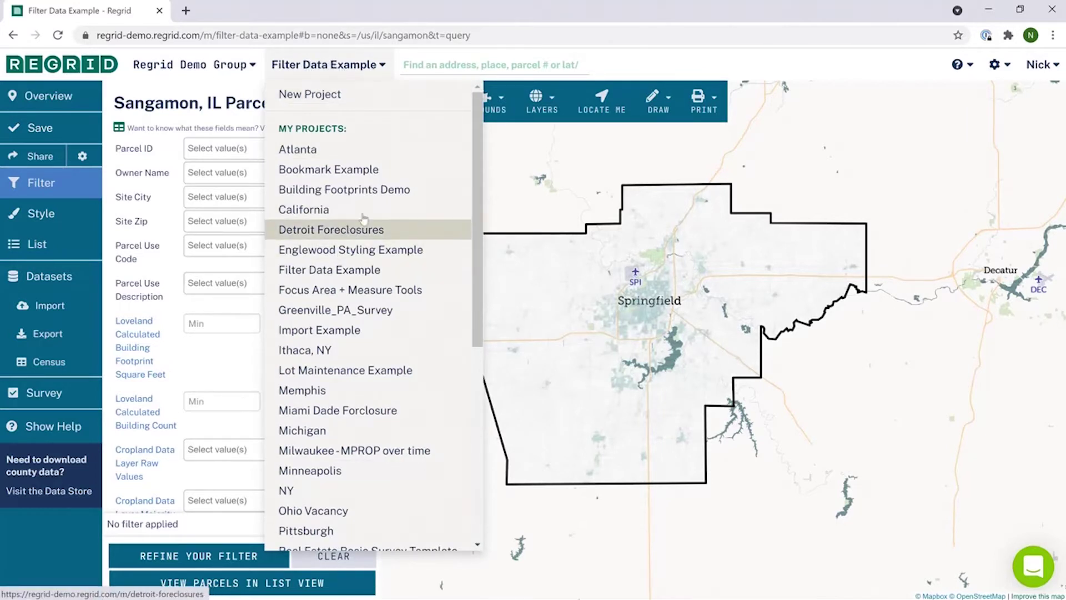
{"action": "left_click", "coordinate": [509, 192]}
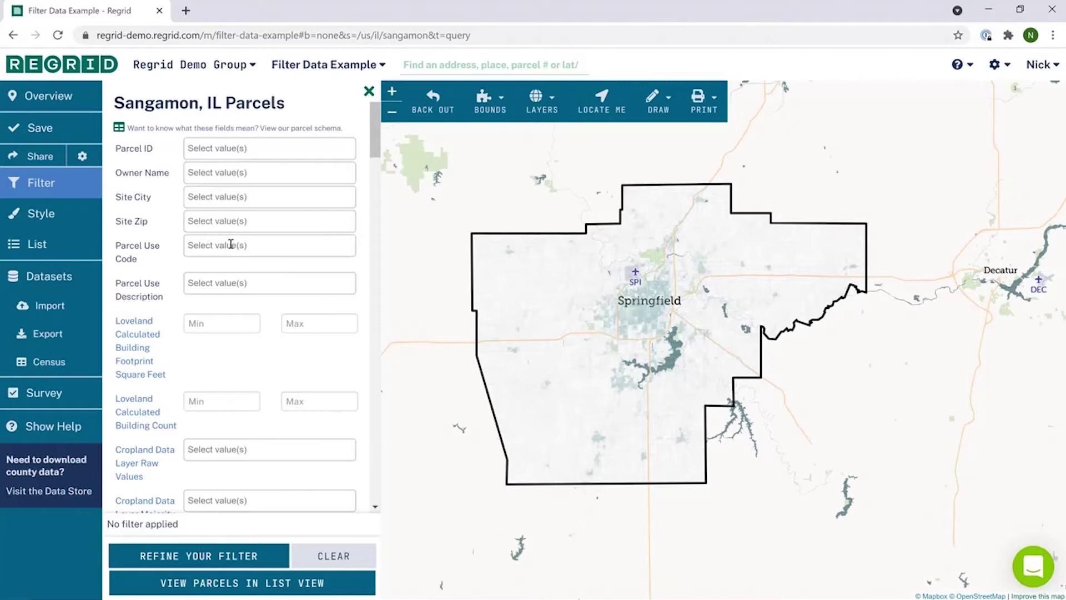
{"action": "scroll", "coordinate": [231, 244], "scroll_direction": "down", "scroll_amount": 15}
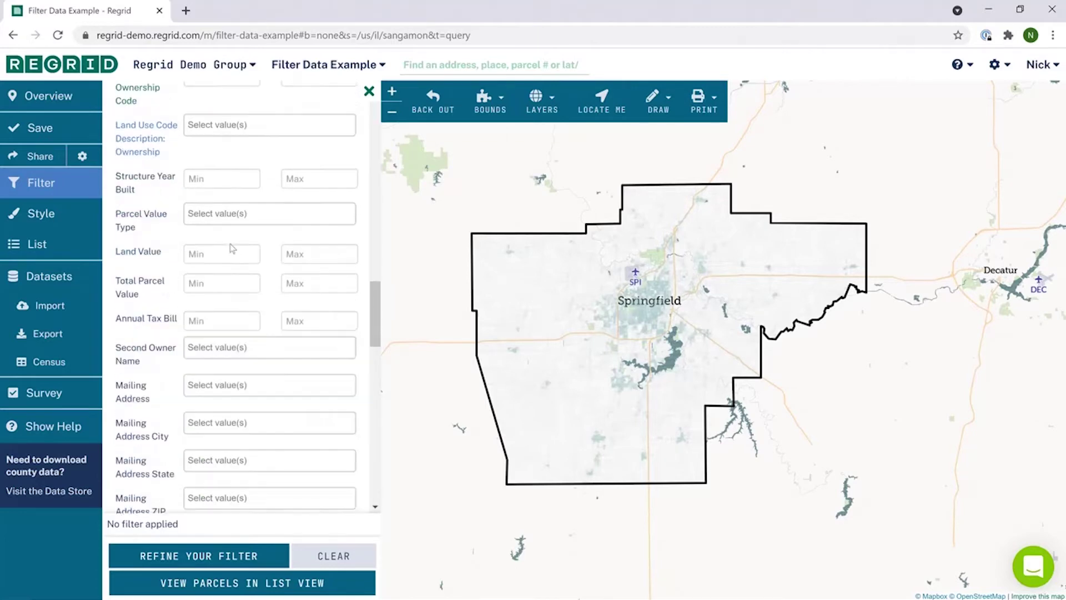
{"action": "scroll", "coordinate": [233, 248], "scroll_direction": "down", "scroll_amount": 15}
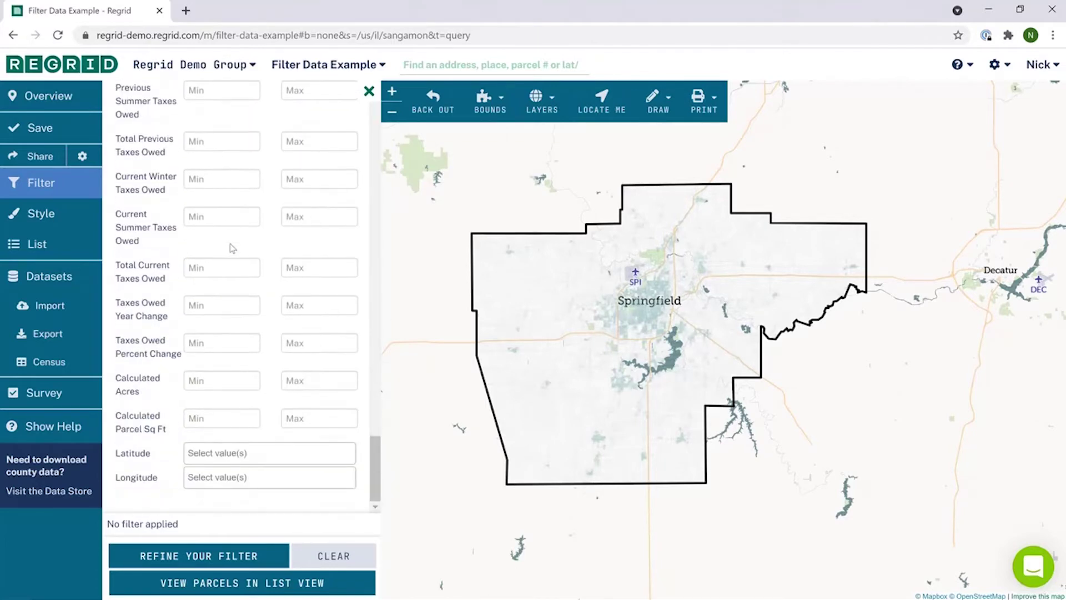
{"action": "left_click", "coordinate": [215, 381]}
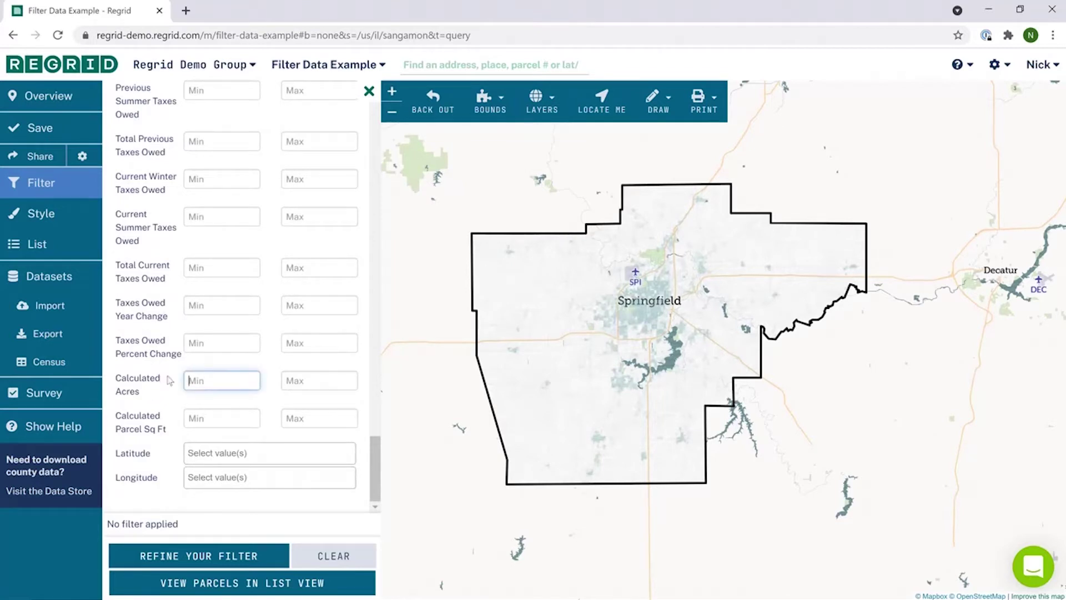
{"action": "type", "text": "1"}
{"action": "left_click", "coordinate": [298, 410]}
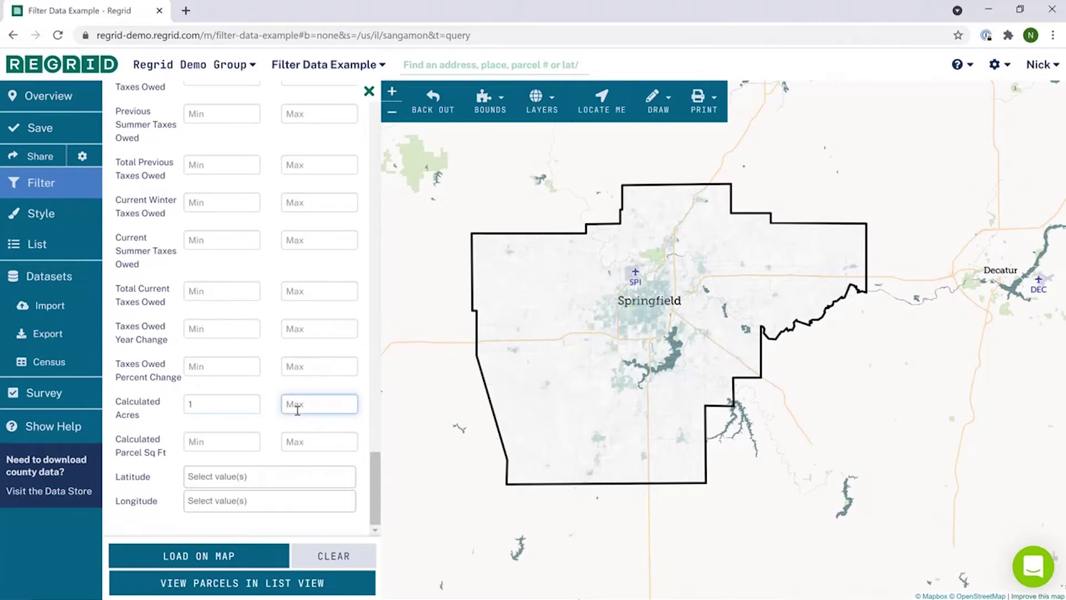
{"action": "type", "text": "3"}
{"action": "left_click", "coordinate": [216, 557]}
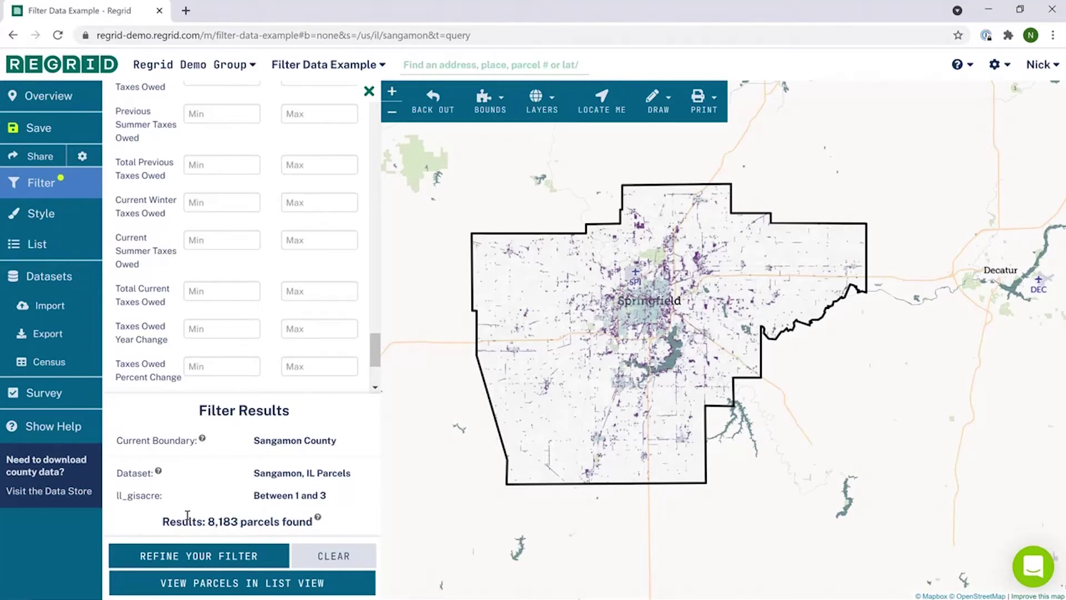
{"action": "left_click_drag", "start_coordinate": [162, 522], "coordinate": [319, 530]}
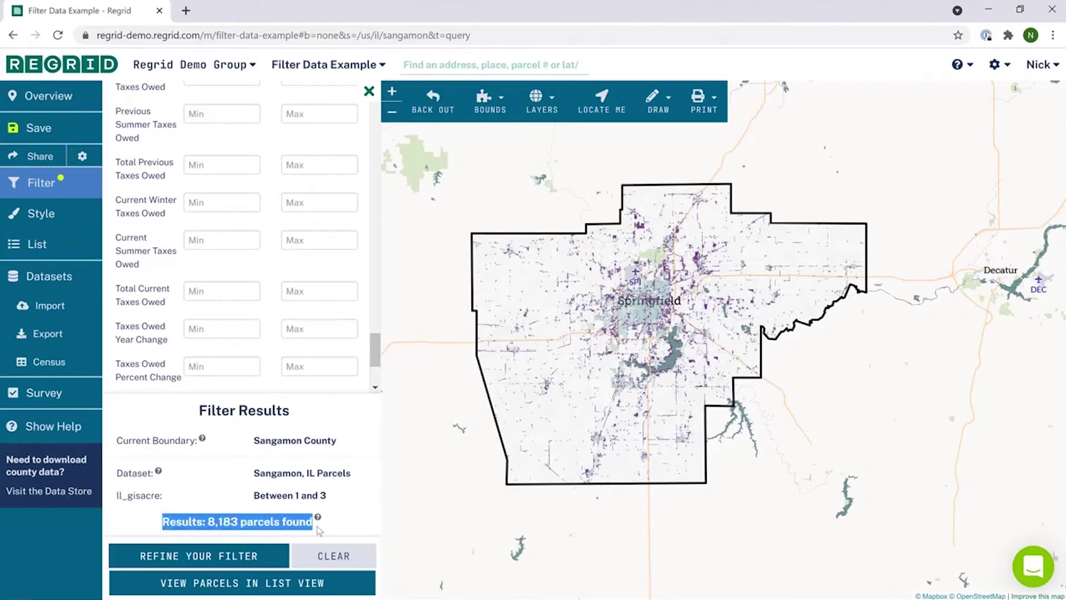
{"action": "left_click", "coordinate": [344, 517]}
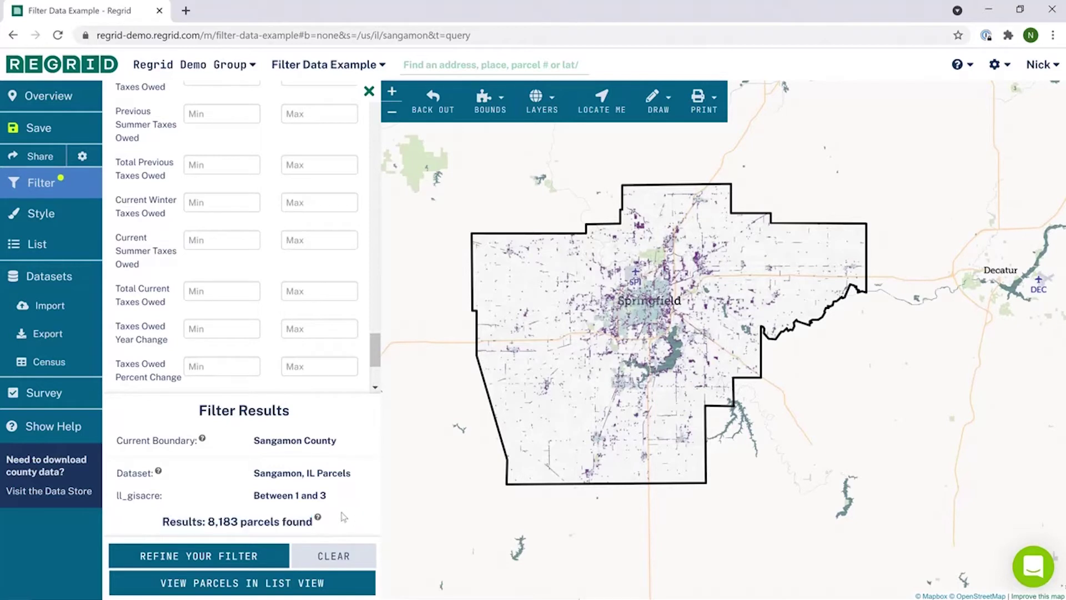
{"action": "left_click_drag", "start_coordinate": [347, 444], "coordinate": [251, 446]}
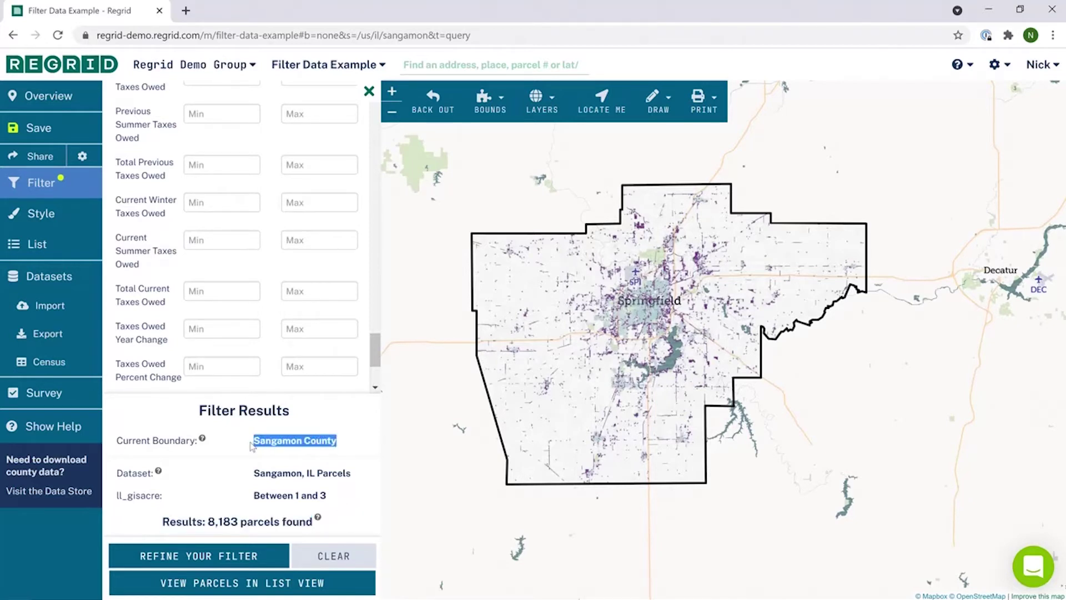
{"action": "left_click", "coordinate": [341, 446]}
{"action": "left_click_drag", "start_coordinate": [192, 521], "coordinate": [271, 519]}
{"action": "mouse_move", "coordinate": [318, 517]}
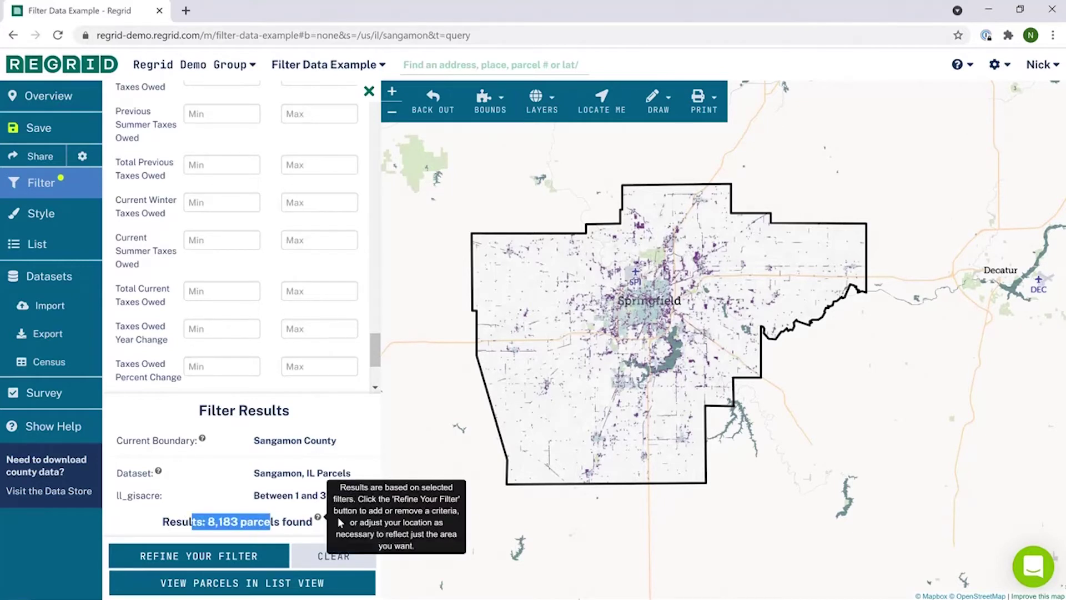
{"action": "left_click", "coordinate": [165, 516]}
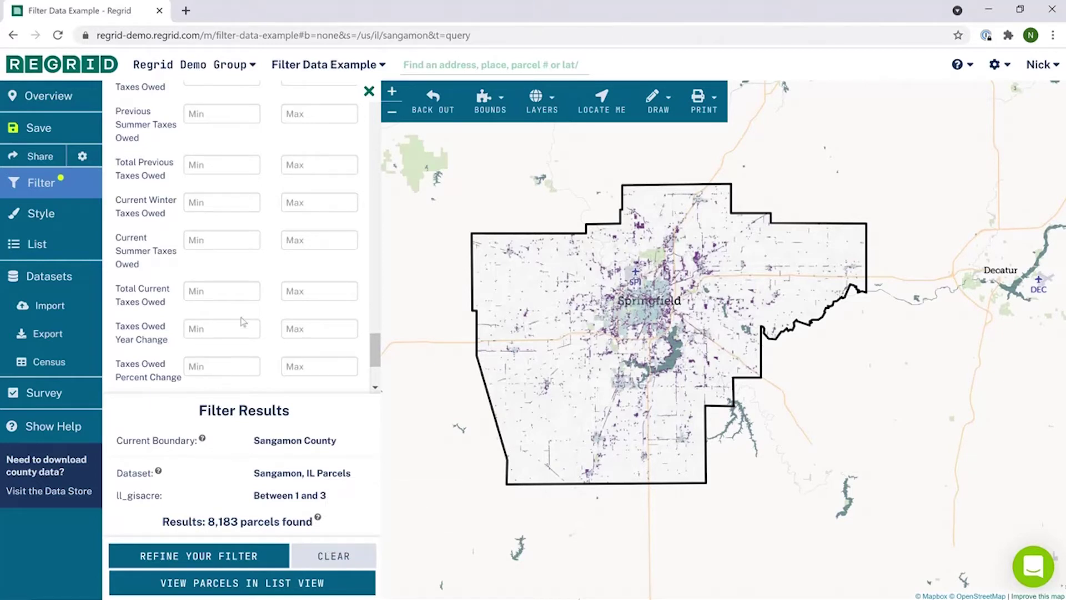
{"action": "scroll", "coordinate": [173, 320], "scroll_direction": "up", "scroll_amount": 8}
Set Residential Delivery Indicator to Y and load the filtered parcels on the map
{"action": "scroll", "coordinate": [172, 318], "scroll_direction": "up", "scroll_amount": 10}
{"action": "scroll", "coordinate": [169, 313], "scroll_direction": "up", "scroll_amount": 10}
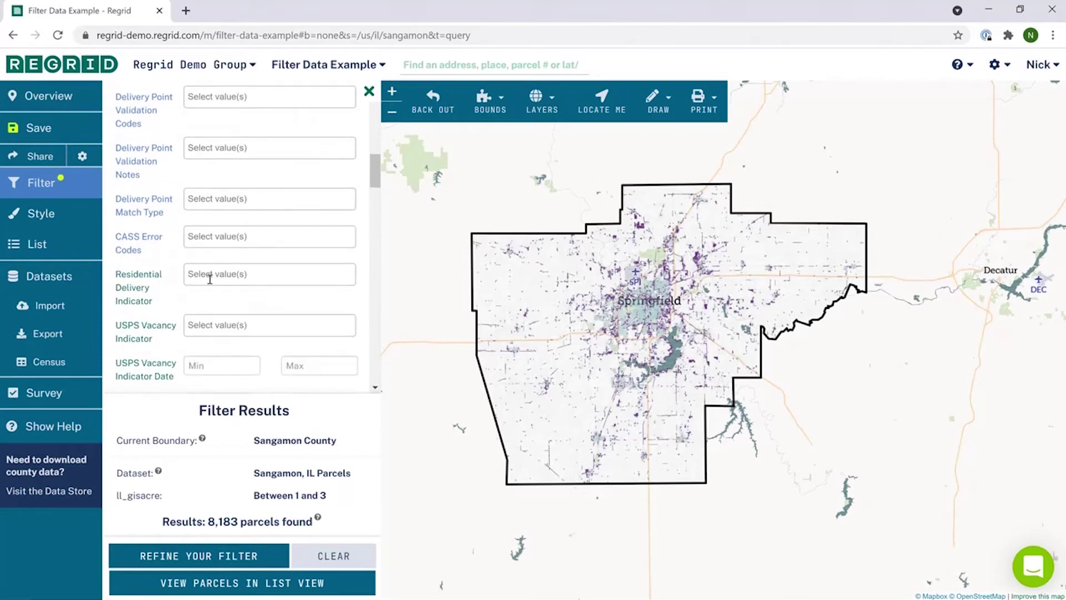
{"action": "left_click", "coordinate": [209, 275]}
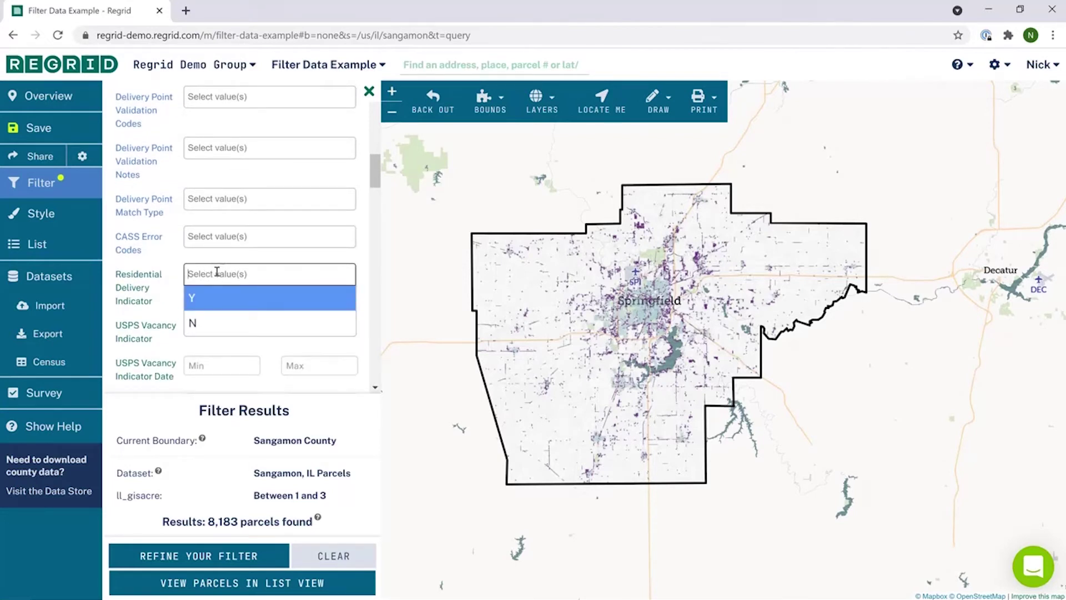
{"action": "left_click", "coordinate": [207, 300]}
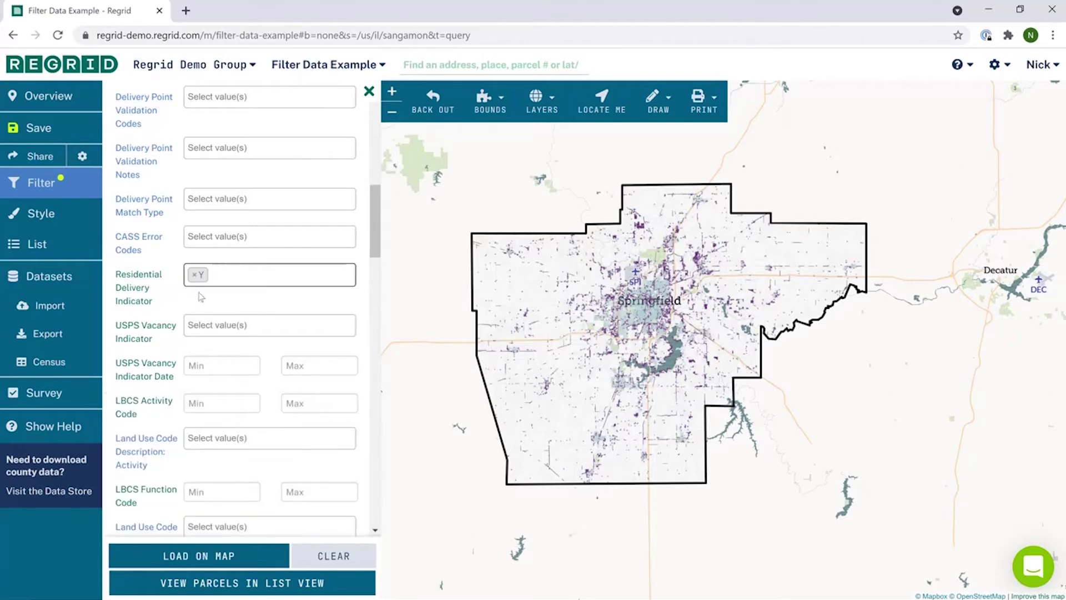
{"action": "left_click", "coordinate": [167, 554]}
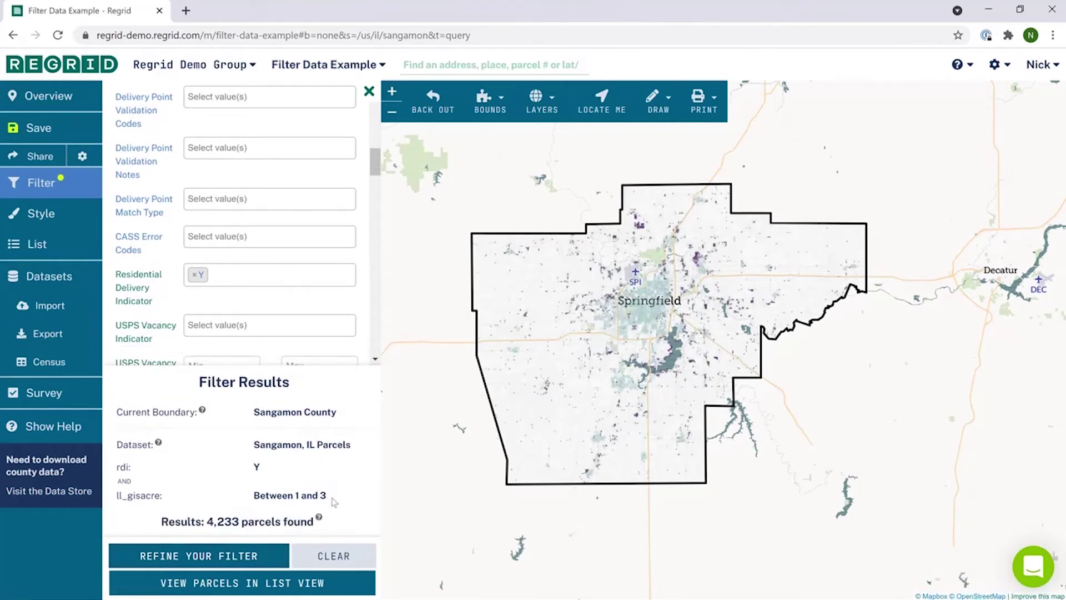
Highlight the 1–3 acre criterion, the AND join and the 4,233 parcel count in the filter summary
{"action": "triple_click", "coordinate": [333, 501]}
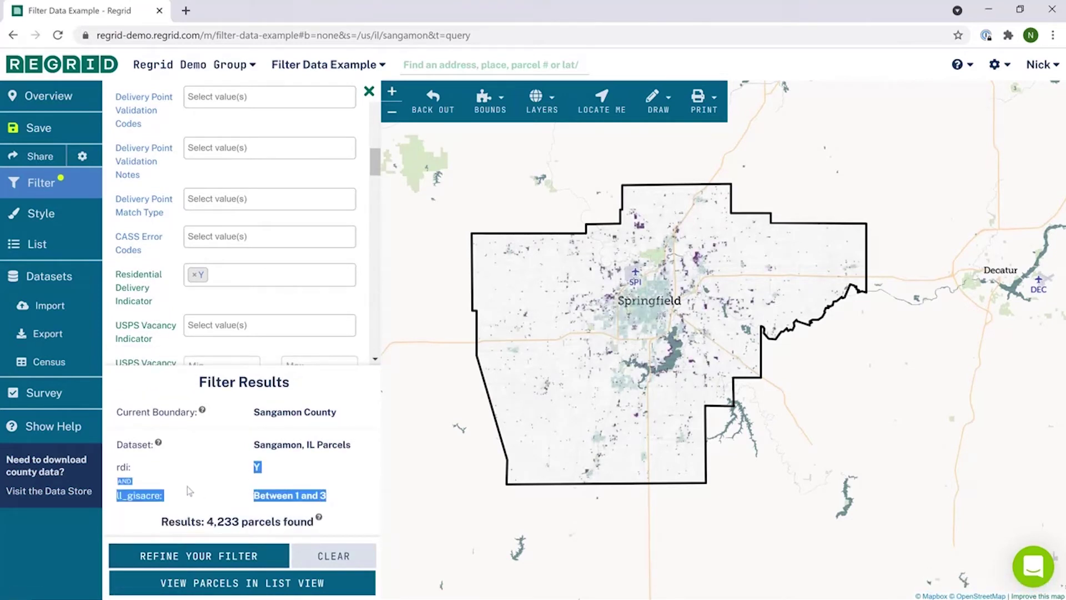
{"action": "left_click", "coordinate": [134, 489]}
{"action": "left_click_drag", "start_coordinate": [129, 486], "coordinate": [113, 487]}
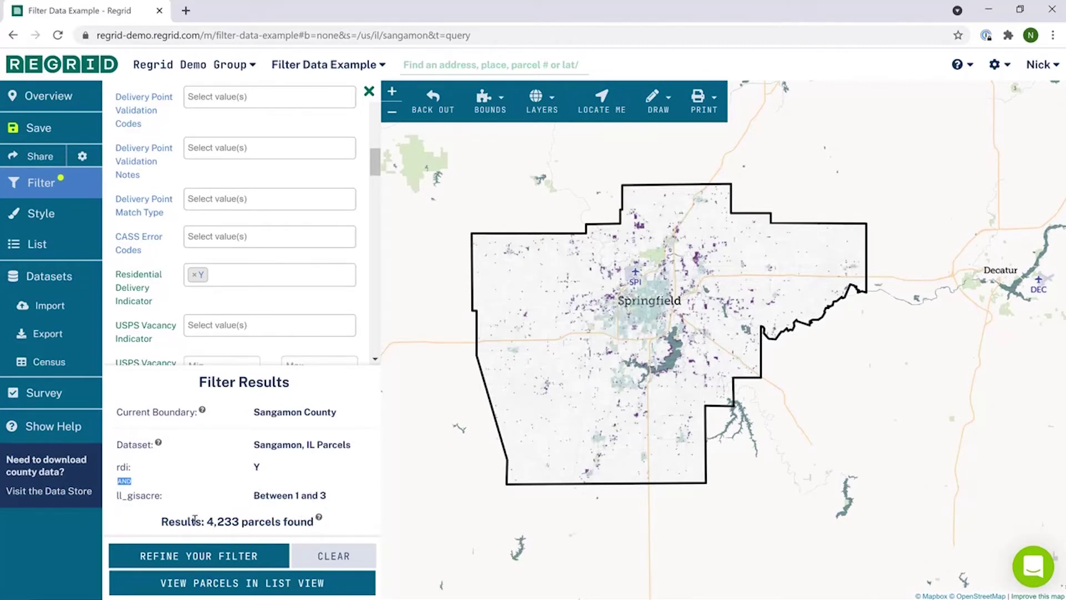
{"action": "left_click_drag", "start_coordinate": [194, 520], "coordinate": [259, 522]}
{"action": "mouse_move", "coordinate": [319, 517]}
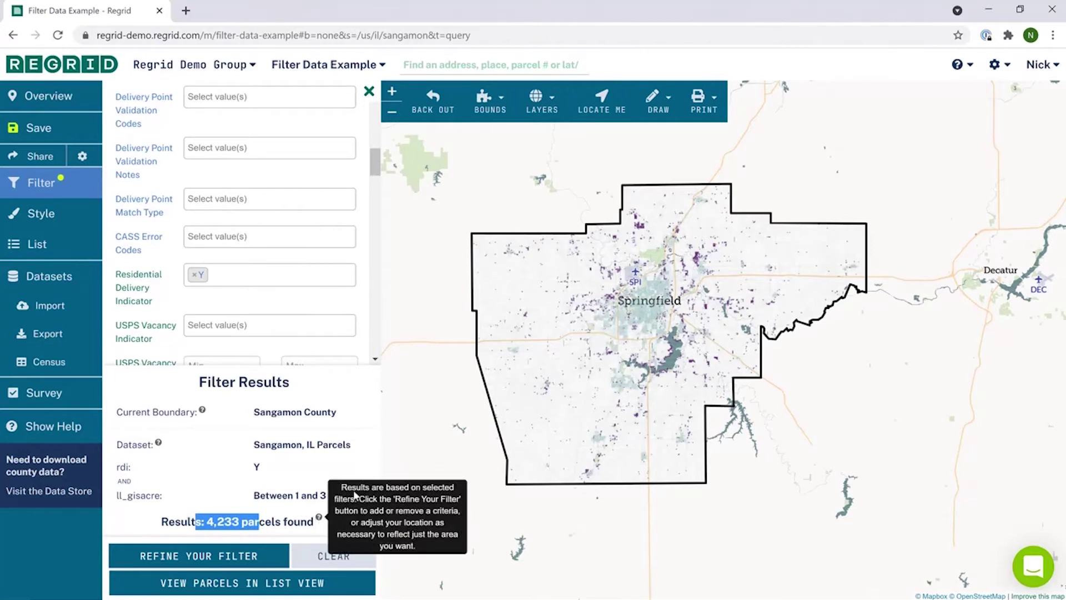
{"action": "left_click", "coordinate": [369, 457]}
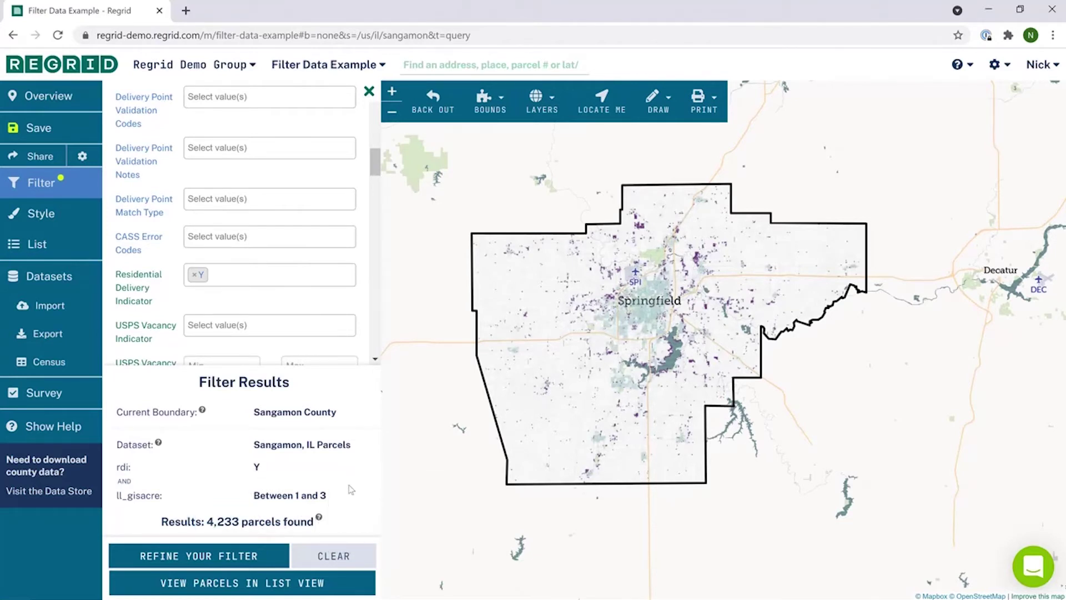
Clear all filters and browse the Owner Name value list
{"action": "left_click", "coordinate": [333, 555]}
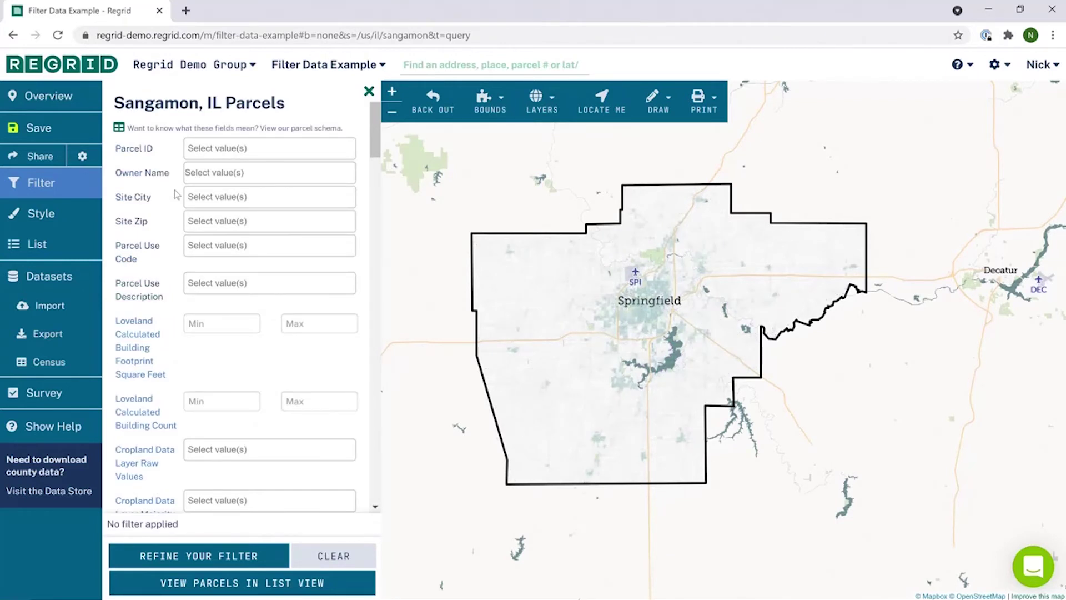
{"action": "left_click", "coordinate": [203, 174]}
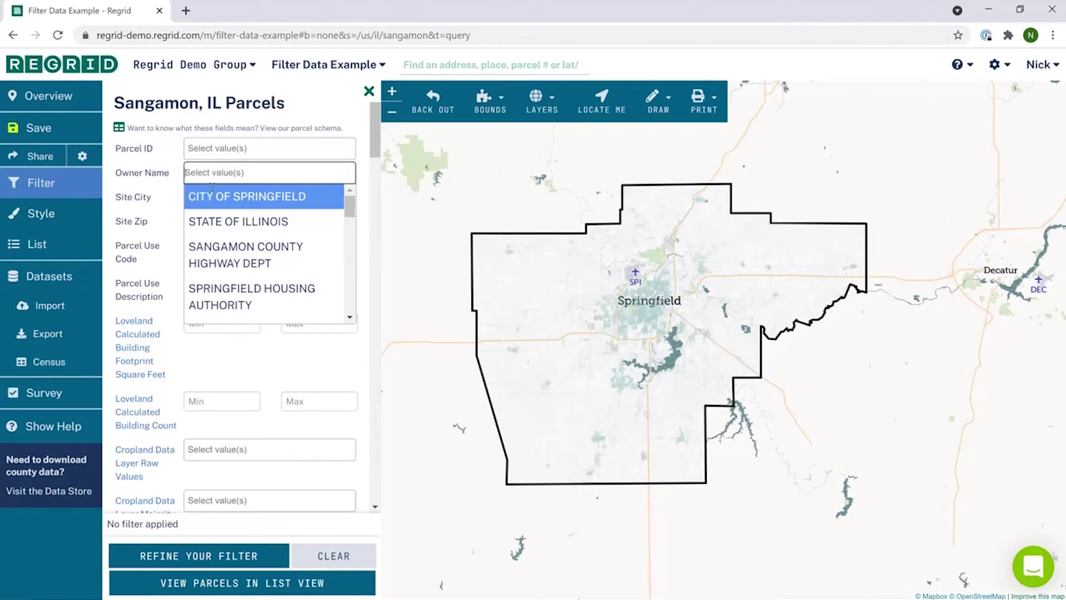
{"action": "scroll", "coordinate": [212, 188], "scroll_direction": "down", "scroll_amount": 3}
{"action": "scroll", "coordinate": [211, 187], "scroll_direction": "up", "scroll_amount": 3}
{"action": "left_click", "coordinate": [218, 174]}
Search owners for 'city', choose CITY OF AUBURN and load its 58 parcels on the map
{"action": "type", "text": "c"}
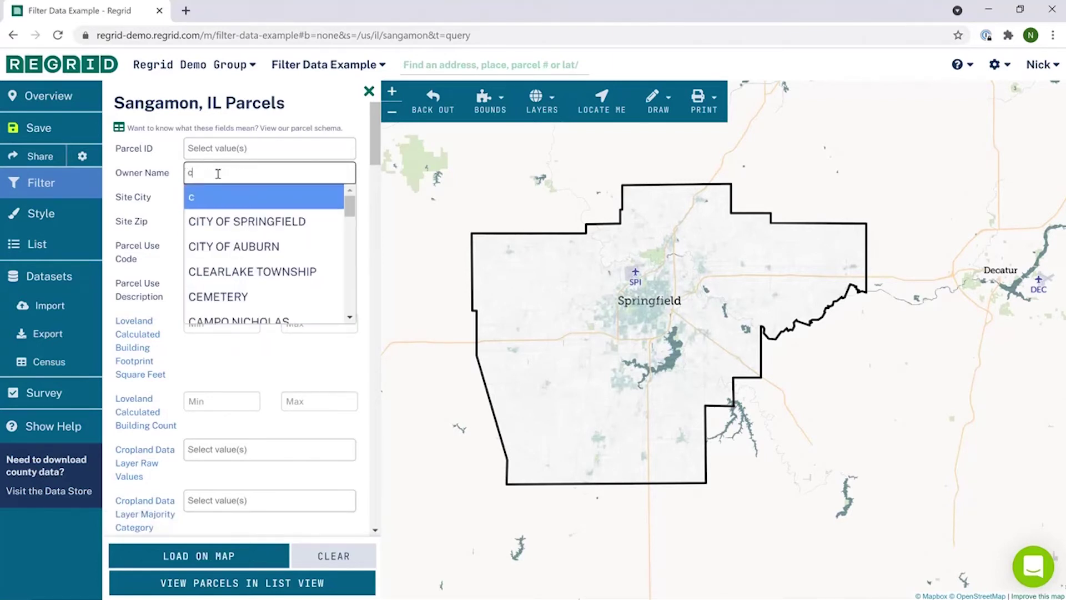
{"action": "type", "text": "ity"}
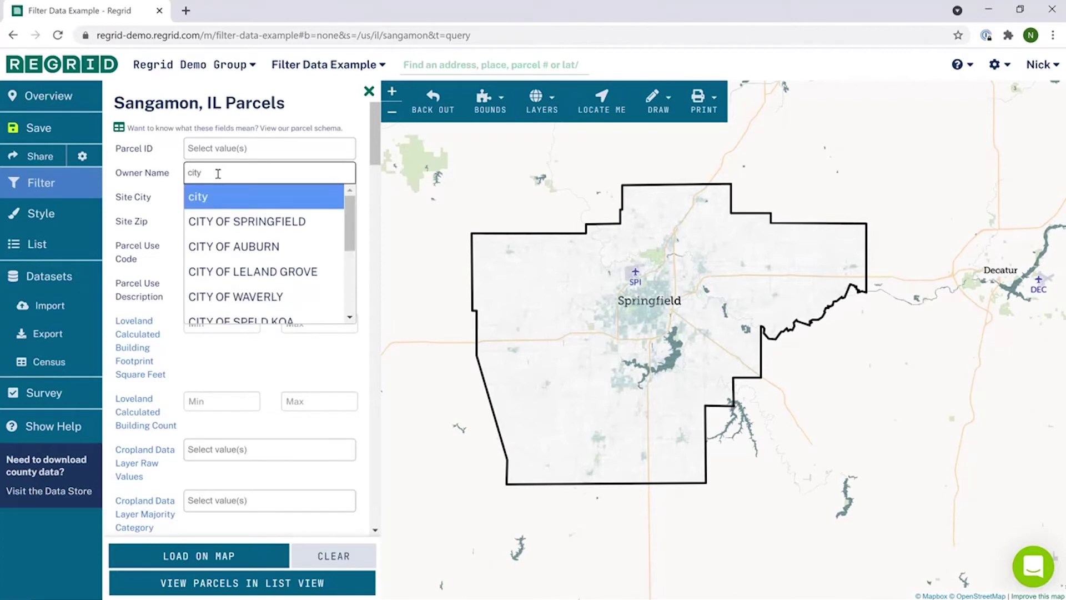
{"action": "scroll", "coordinate": [245, 211], "scroll_direction": "down", "scroll_amount": 2}
{"action": "scroll", "coordinate": [250, 214], "scroll_direction": "up", "scroll_amount": 2}
{"action": "scroll", "coordinate": [244, 228], "scroll_direction": "down", "scroll_amount": 2}
{"action": "scroll", "coordinate": [248, 244], "scroll_direction": "down", "scroll_amount": 2}
{"action": "scroll", "coordinate": [245, 242], "scroll_direction": "up", "scroll_amount": 4}
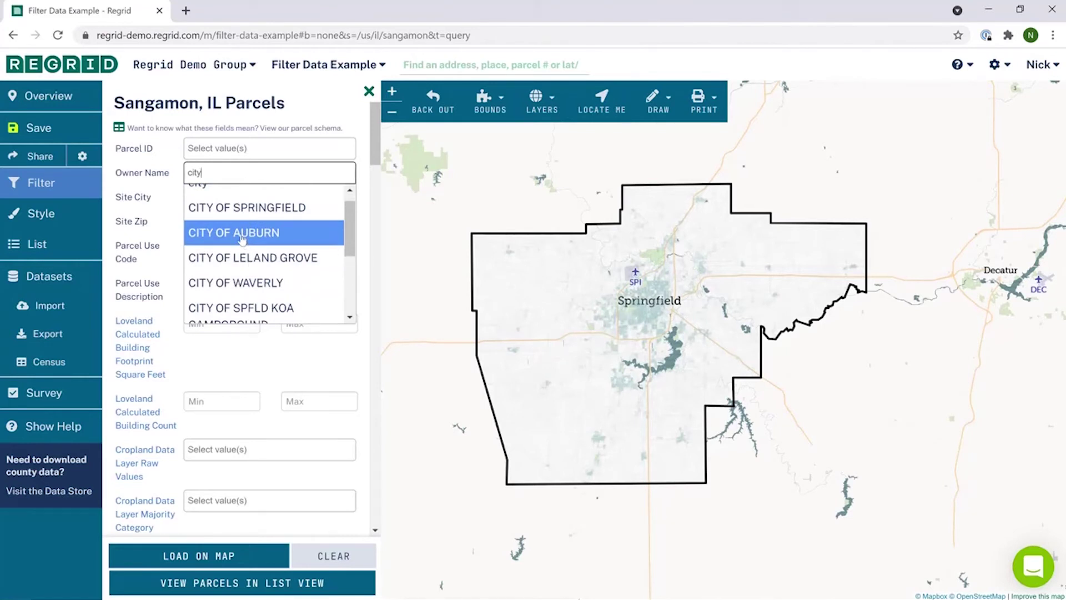
{"action": "left_click", "coordinate": [243, 239]}
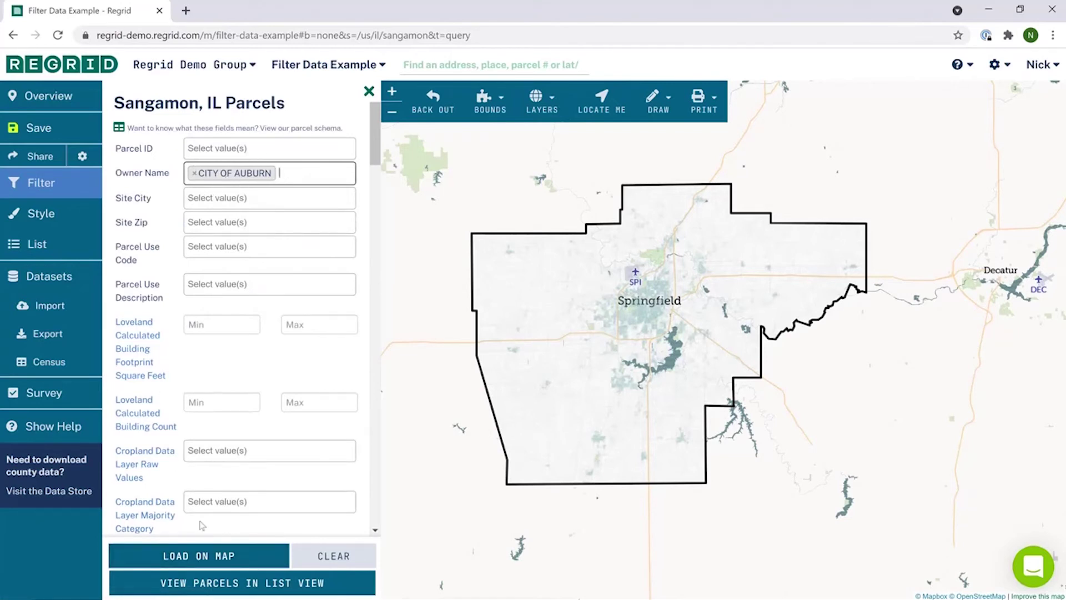
{"action": "left_click", "coordinate": [198, 556]}
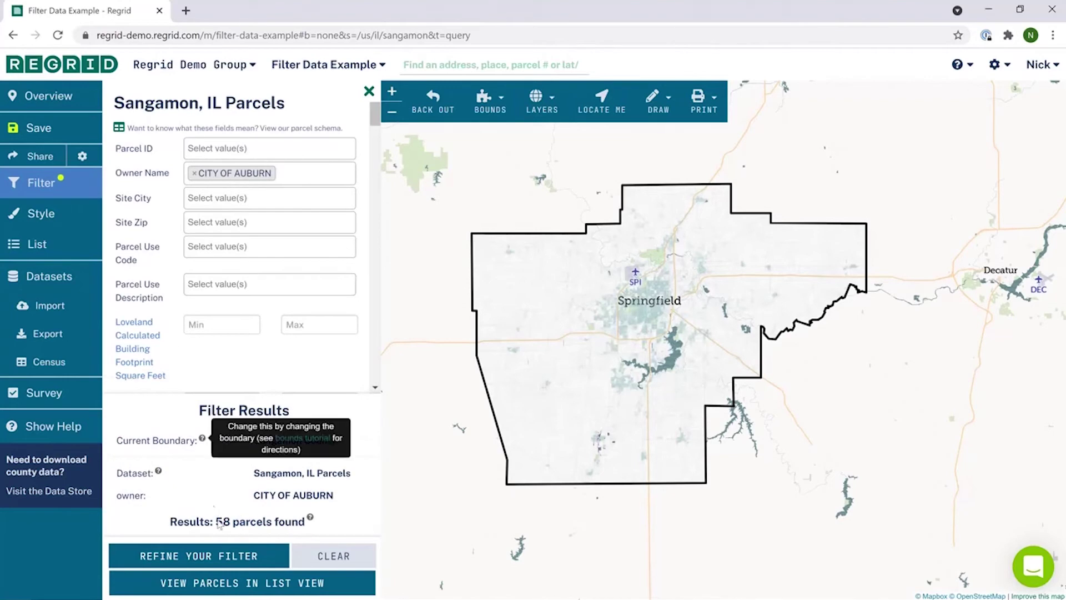
Pan and zoom the map in to street level on the Auburn parcels near Route 104
{"action": "left_click_drag", "start_coordinate": [460, 459], "coordinate": [493, 433]}
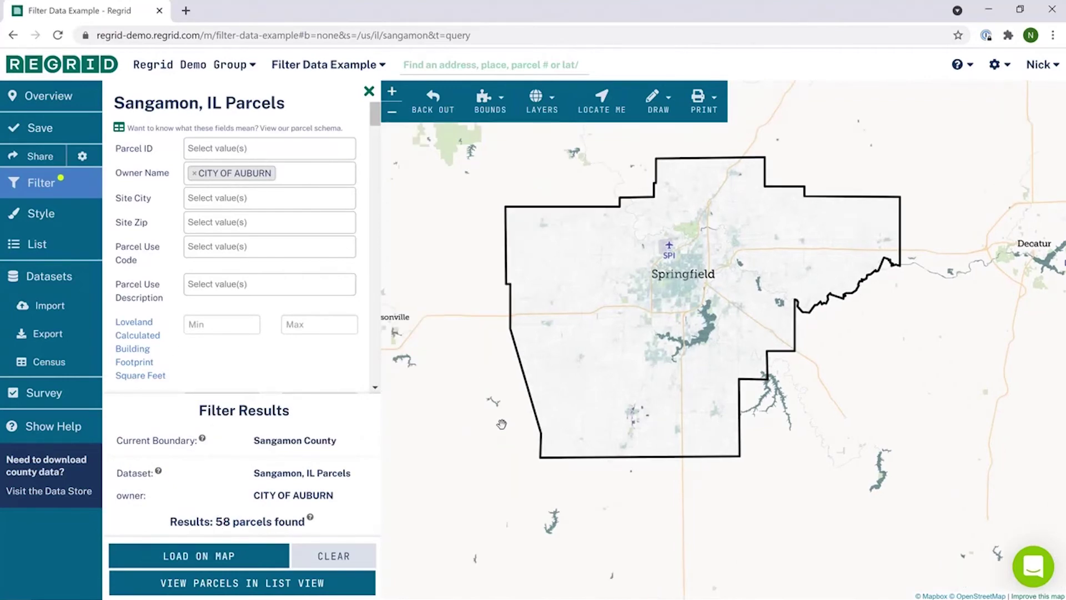
{"action": "scroll", "coordinate": [659, 426], "scroll_direction": "up", "scroll_amount": 5}
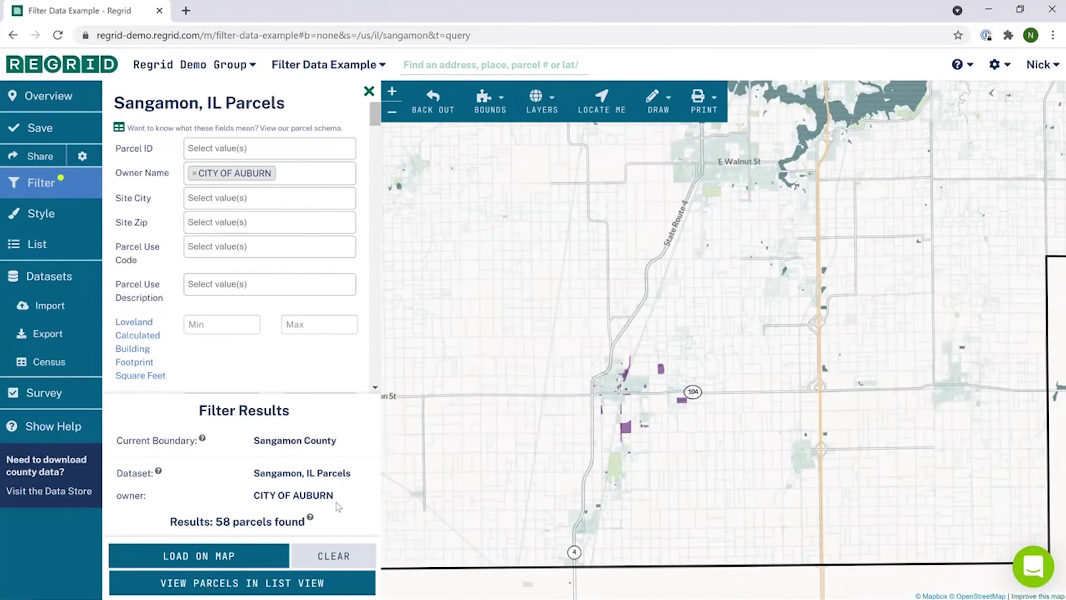
{"action": "left_click", "coordinate": [222, 585]}
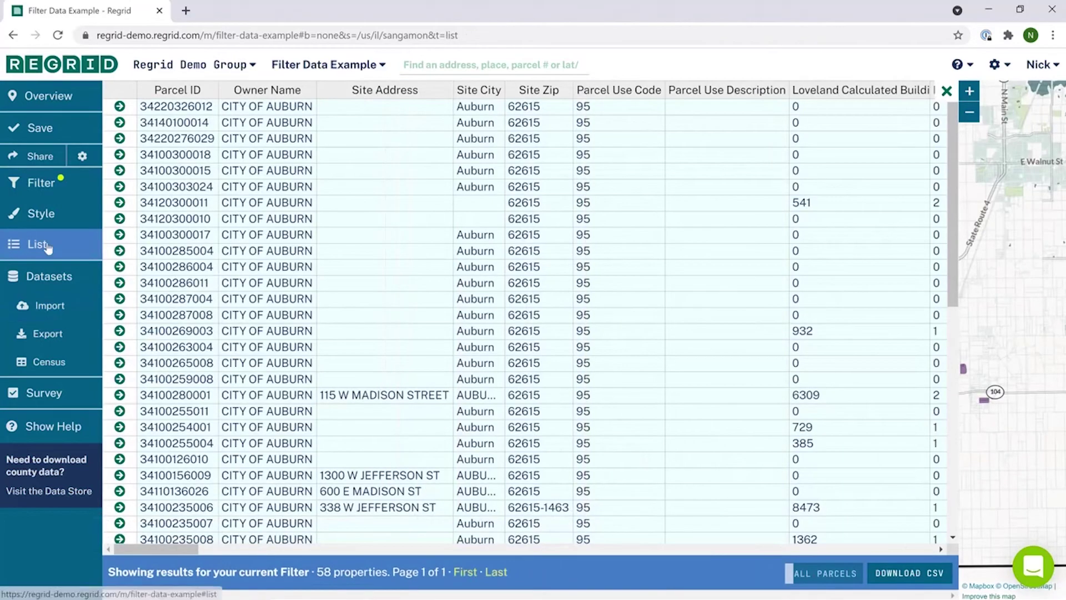
{"action": "mouse_move", "coordinate": [205, 553]}
{"action": "left_mouse_down"}
{"action": "mouse_move", "coordinate": [231, 548]}
{"action": "mouse_move", "coordinate": [200, 550]}
{"action": "left_mouse_up"}
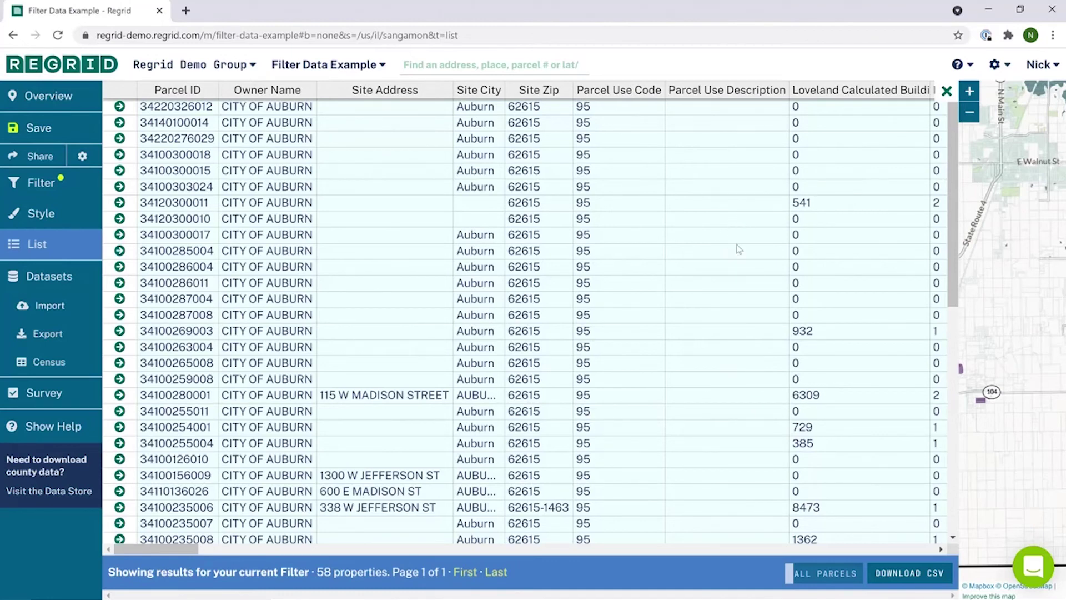
{"action": "left_click", "coordinate": [68, 185]}
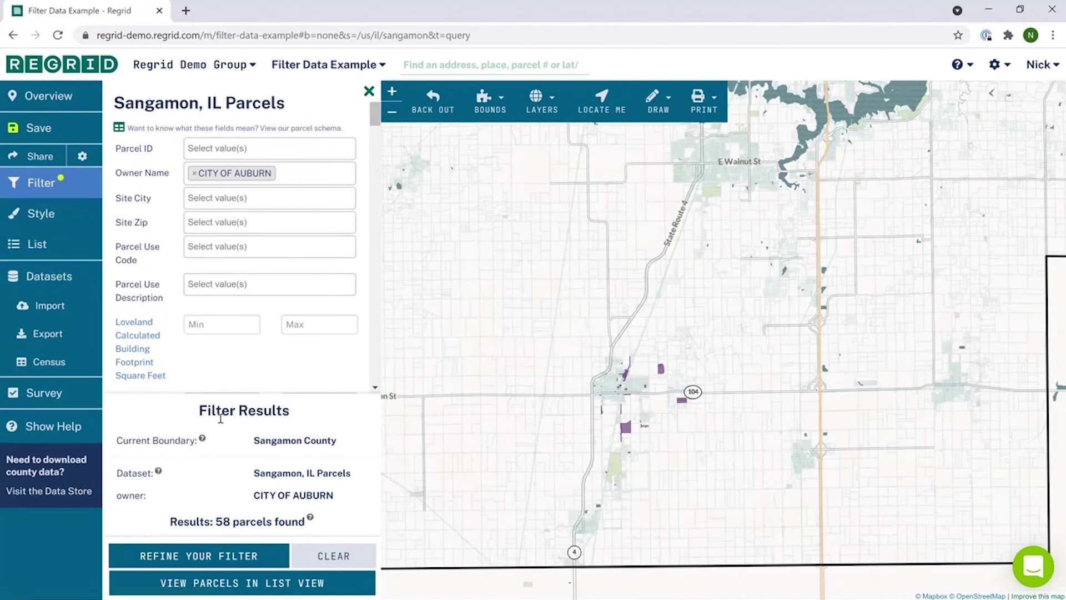
Clear the filters, add then remove CITY OF SPRINGFIELD in Owner Name, leaving it empty
{"action": "left_click", "coordinate": [338, 558]}
{"action": "left_click", "coordinate": [222, 173]}
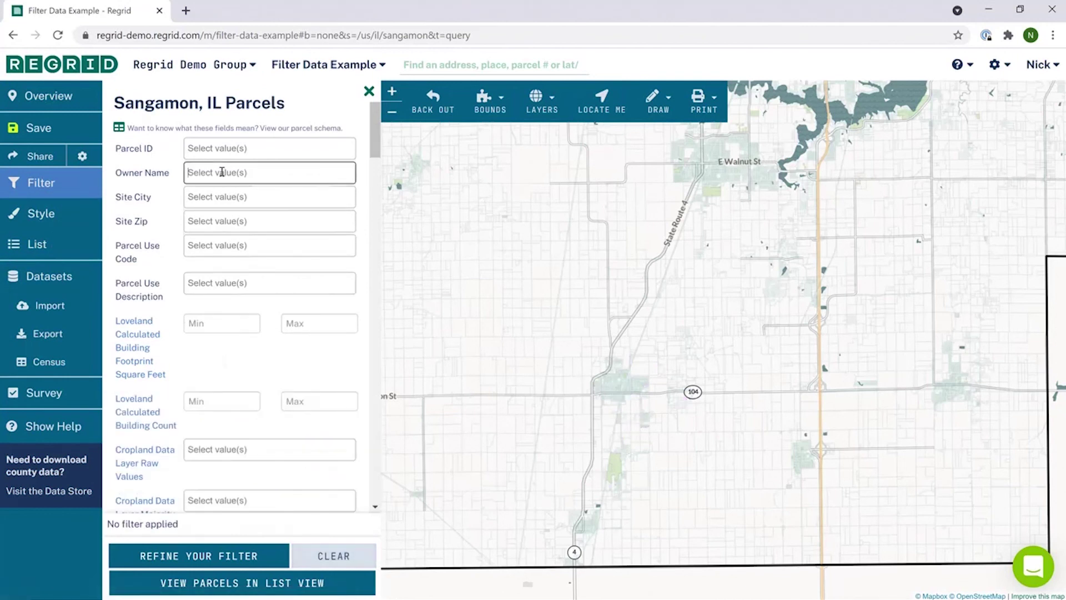
{"action": "left_click", "coordinate": [225, 197]}
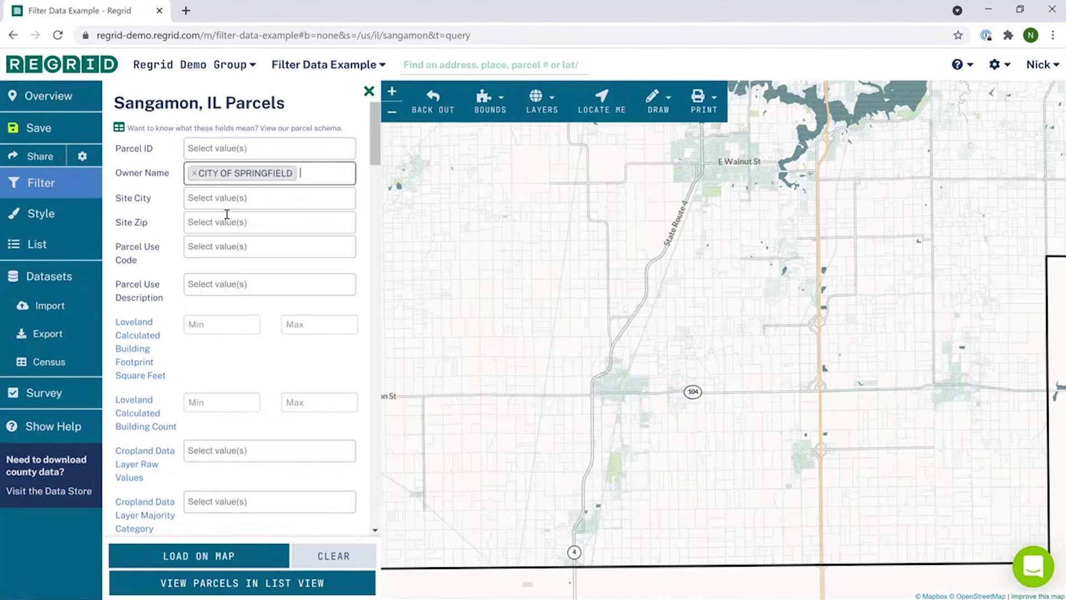
{"action": "left_click", "coordinate": [194, 173]}
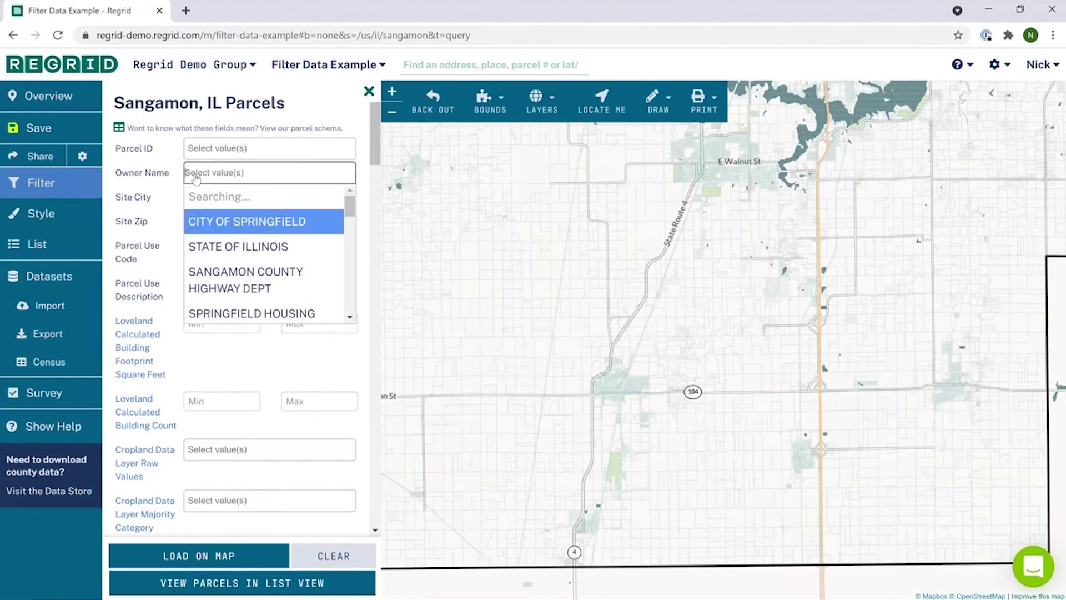
{"action": "left_click", "coordinate": [174, 170]}
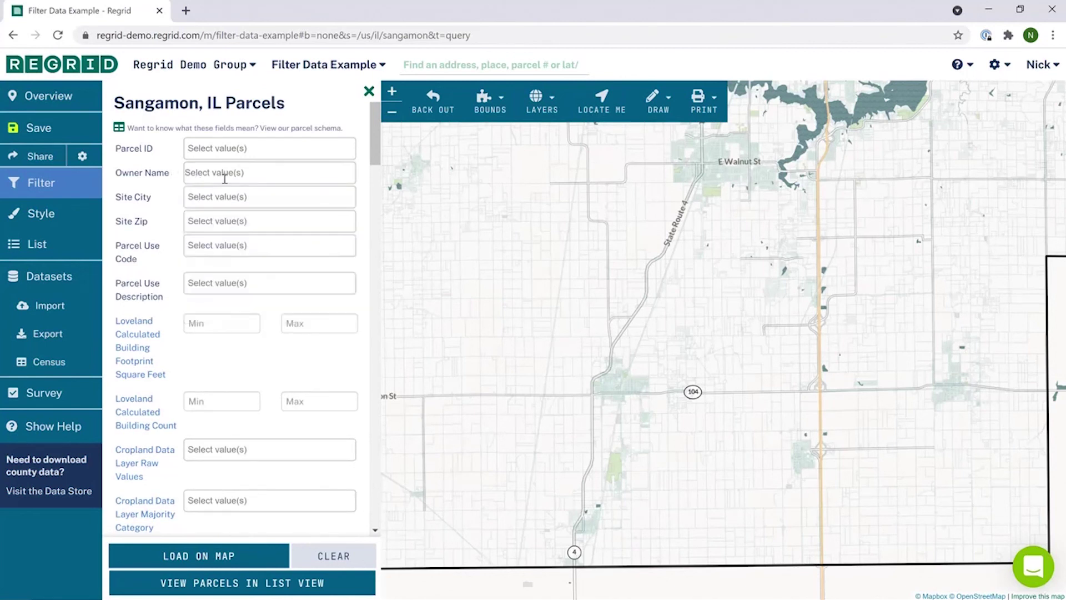